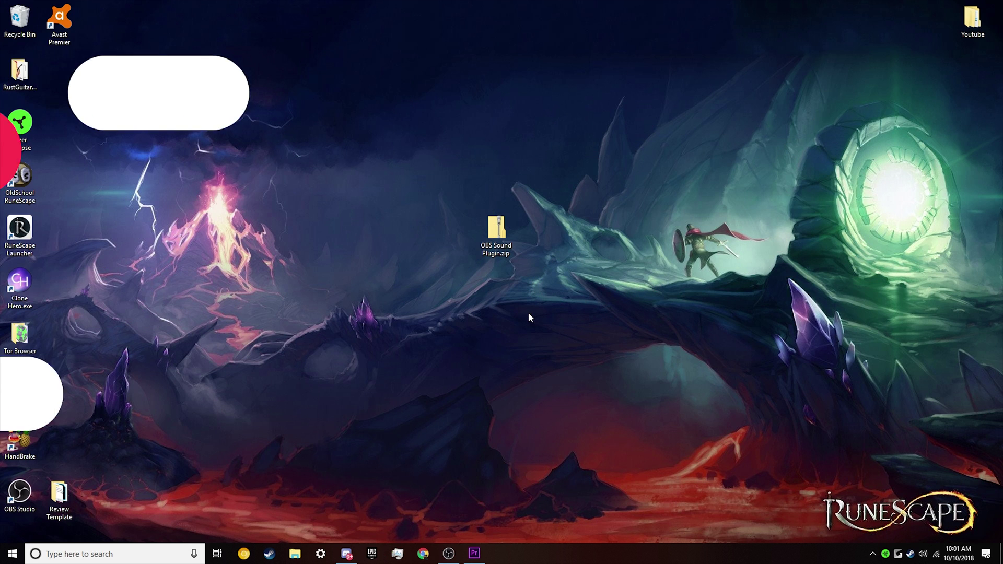
# Step: Extract OBS Sound Plugin.zip into an OBS Sound Plugin folder on the desktop
pyautogui.click(496, 232)
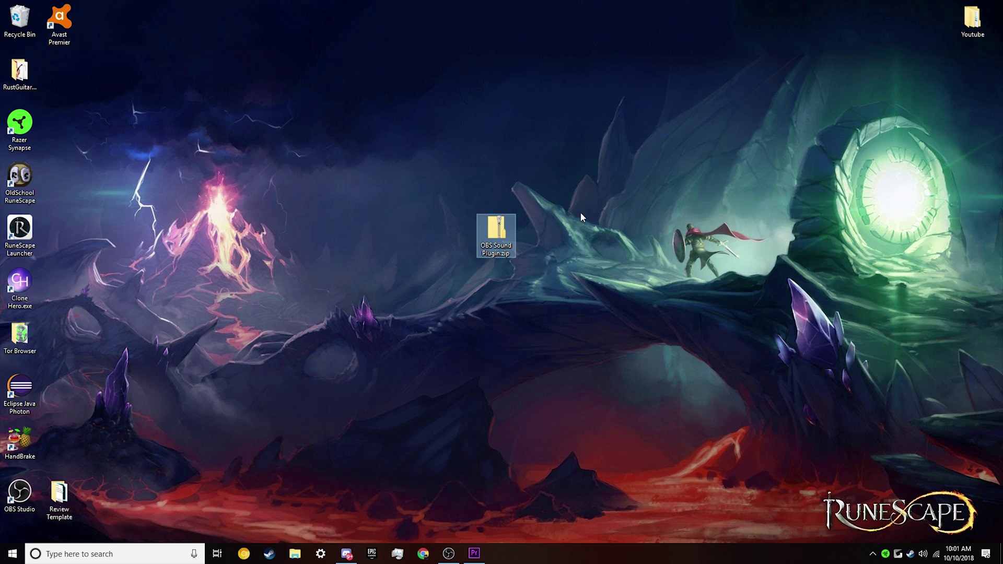
pyautogui.rightClick(504, 240)
pyautogui.click(519, 262)
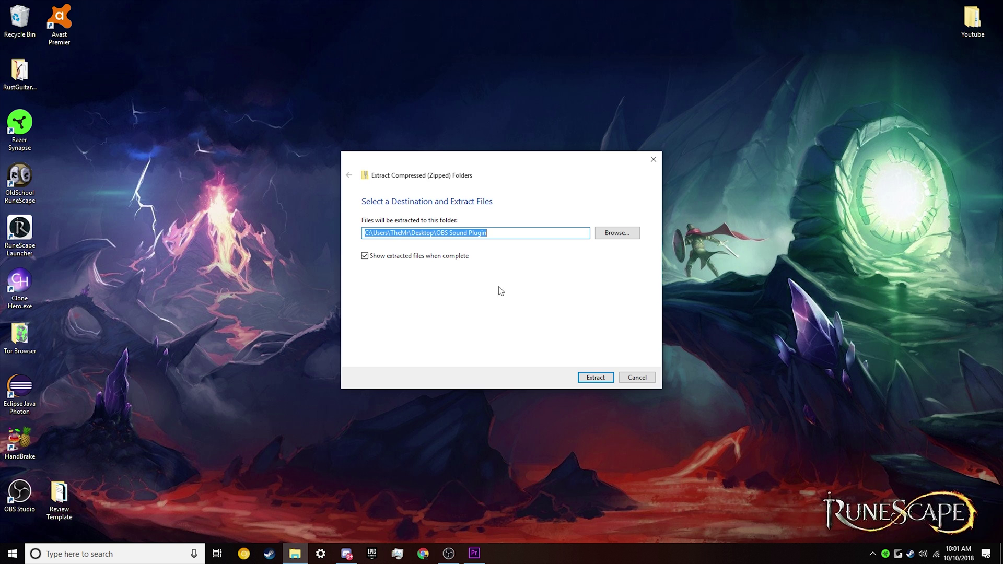
pyautogui.click(596, 377)
pyautogui.click(692, 102)
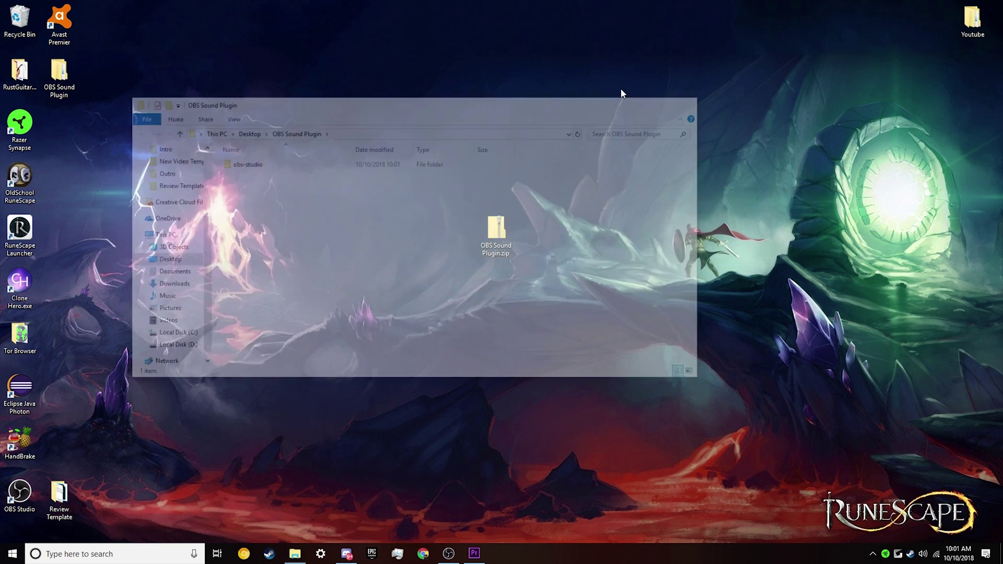
pyautogui.moveTo(59, 73); pyautogui.dragTo(494, 293)
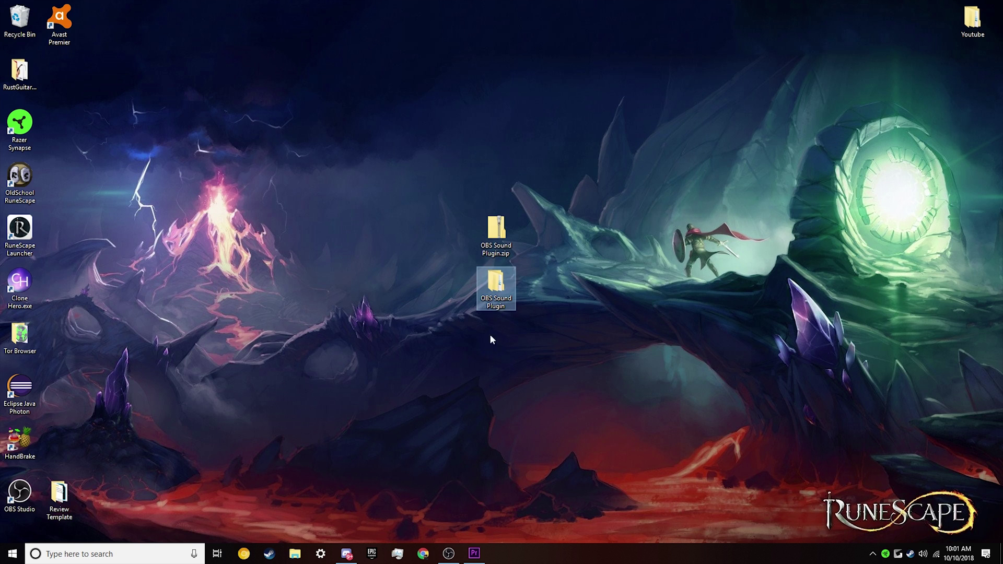
# Step: Move the obs-studio folder onto the desktop and recycle the empty OBS Sound Plugin folder
pyautogui.doubleClick(491, 300)
pyautogui.click(267, 163)
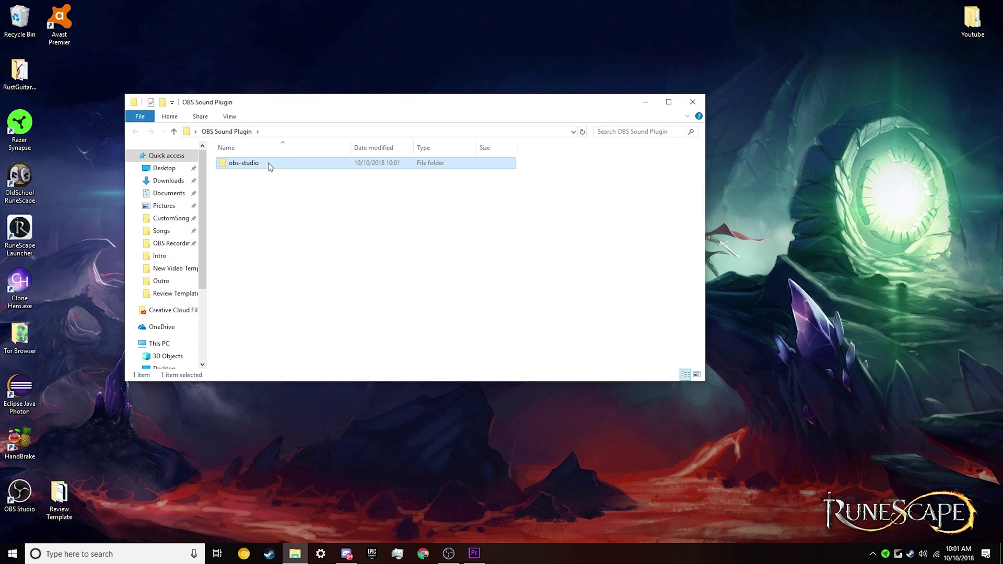
pyautogui.moveTo(268, 162); pyautogui.dragTo(493, 389)
pyautogui.click(692, 101)
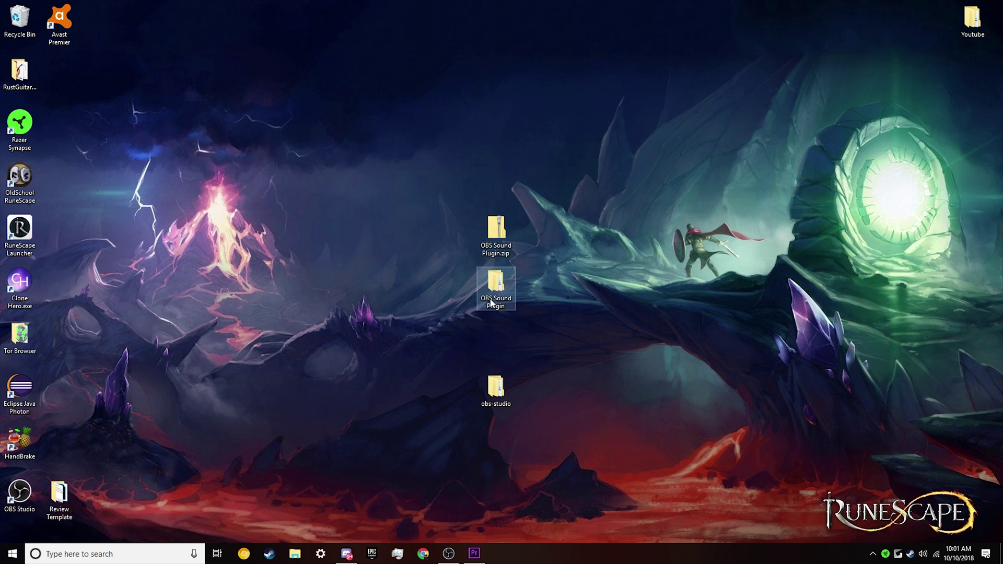
pyautogui.moveTo(491, 302); pyautogui.dragTo(20, 24)
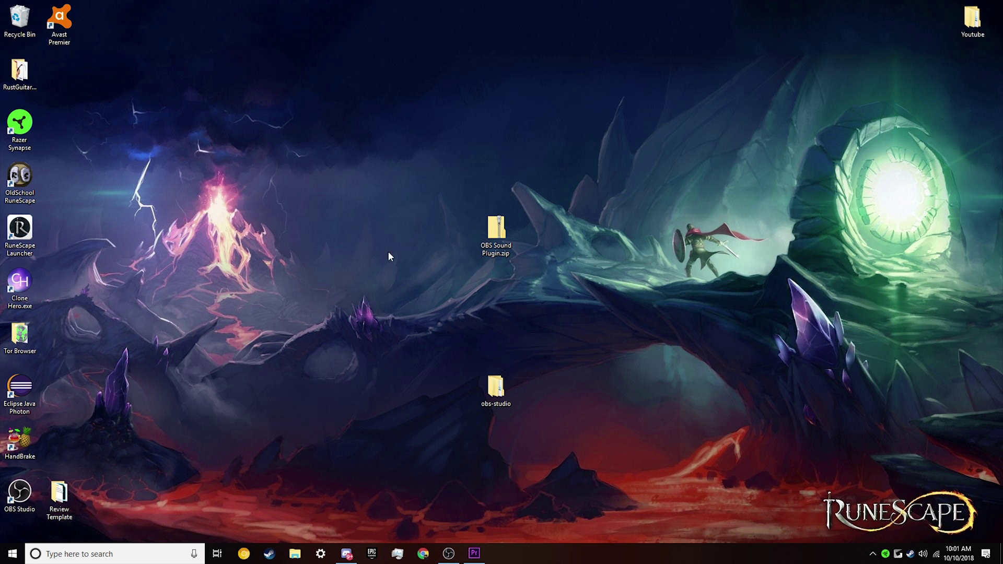
pyautogui.moveTo(495, 389); pyautogui.dragTo(416, 285)
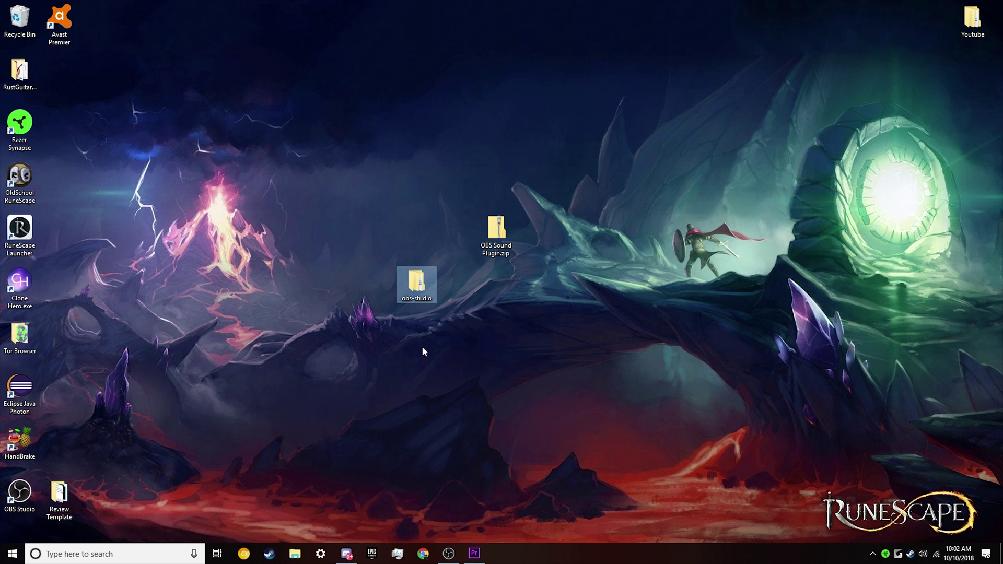
# Step: Navigate into obs-studio > data > obs-plugins > SRBeep
pyautogui.doubleClick(420, 283)
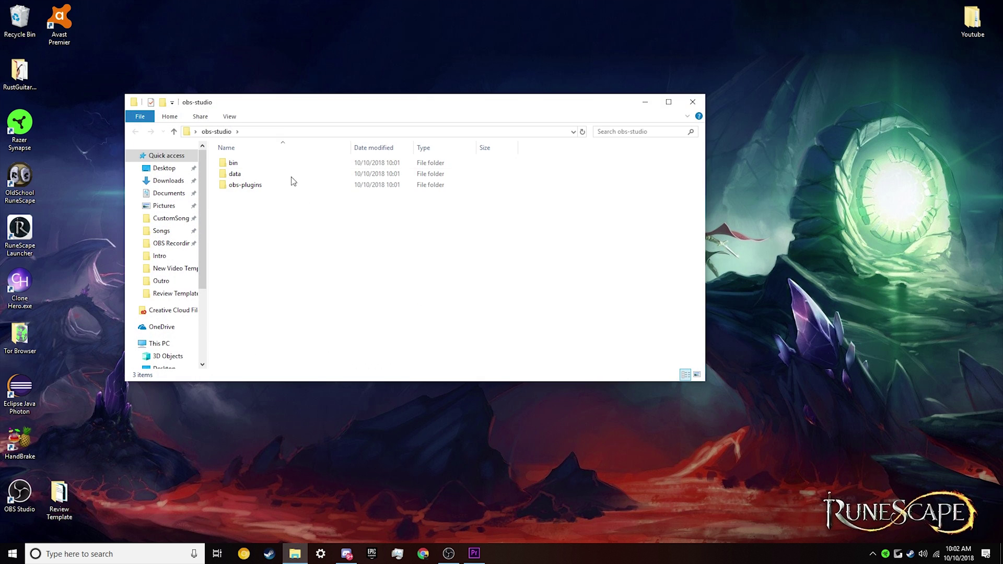
pyautogui.moveTo(252, 108); pyautogui.dragTo(195, 73)
pyautogui.doubleClick(191, 136)
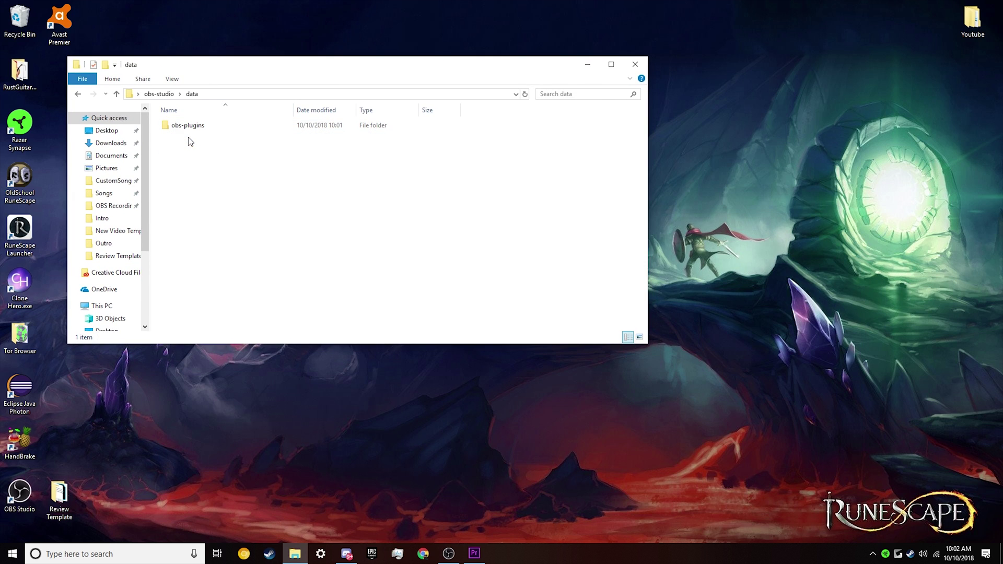
pyautogui.doubleClick(190, 129)
pyautogui.doubleClick(190, 129)
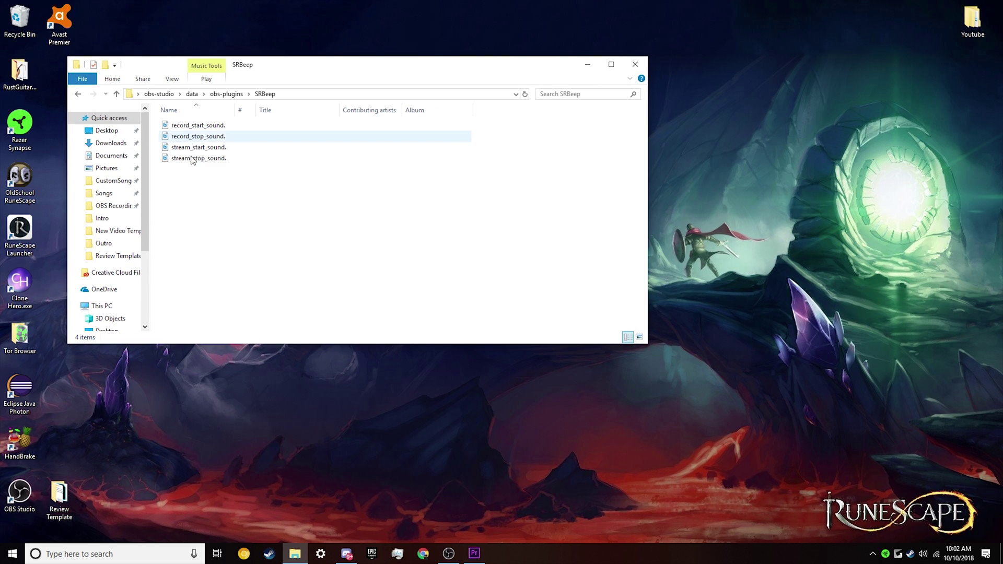
# Step: Check the four SRBeep mp3 file sizes, widen the Name column, and clear the selection
pyautogui.click(195, 137)
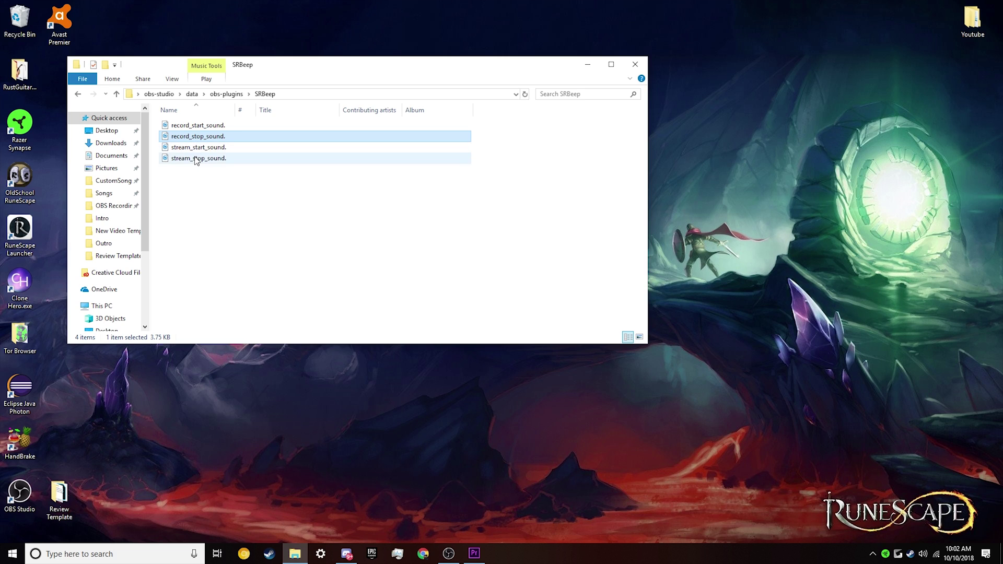
pyautogui.click(197, 148)
pyautogui.click(198, 158)
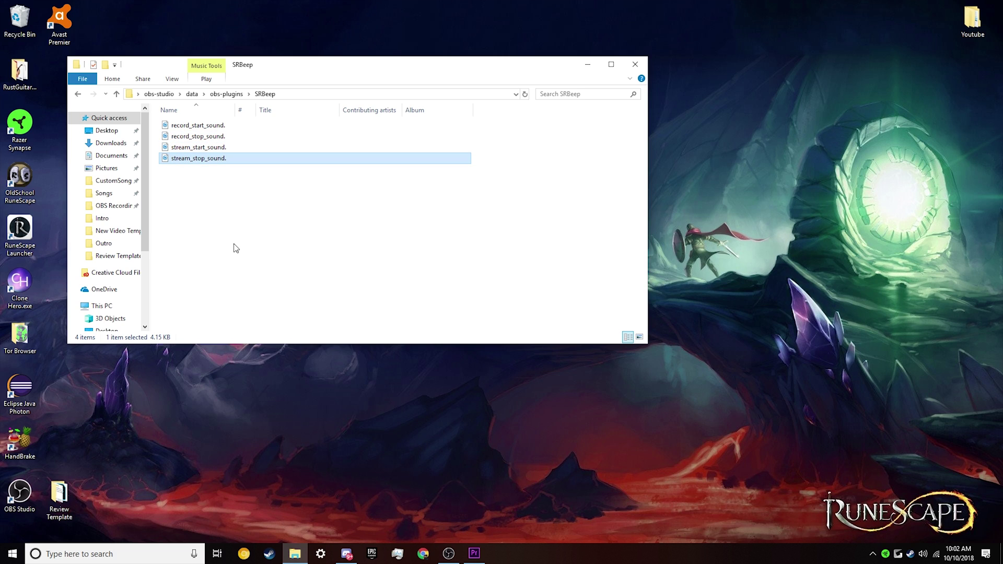
pyautogui.click(209, 128)
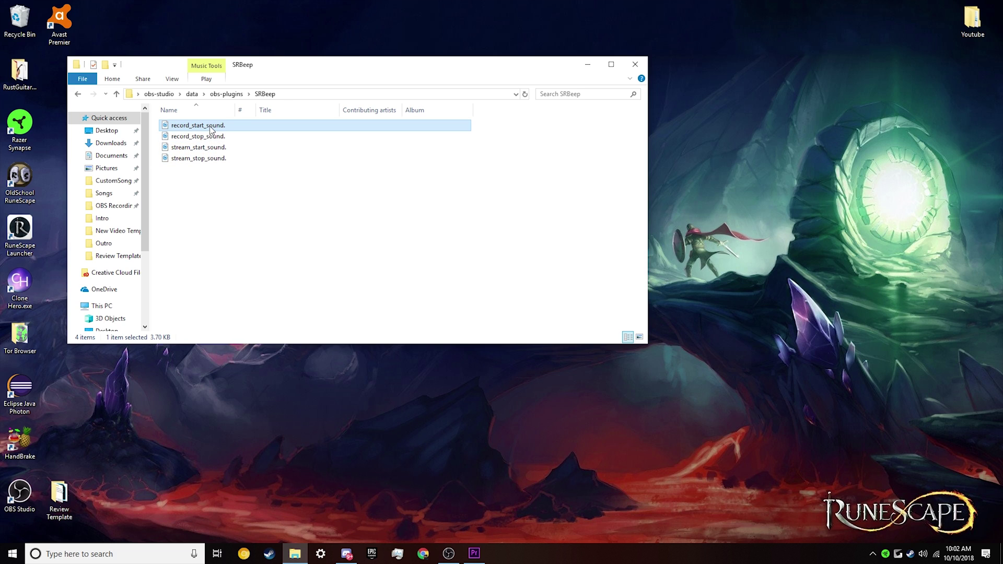
pyautogui.moveTo(236, 110); pyautogui.dragTo(265, 110)
pyautogui.click(297, 219)
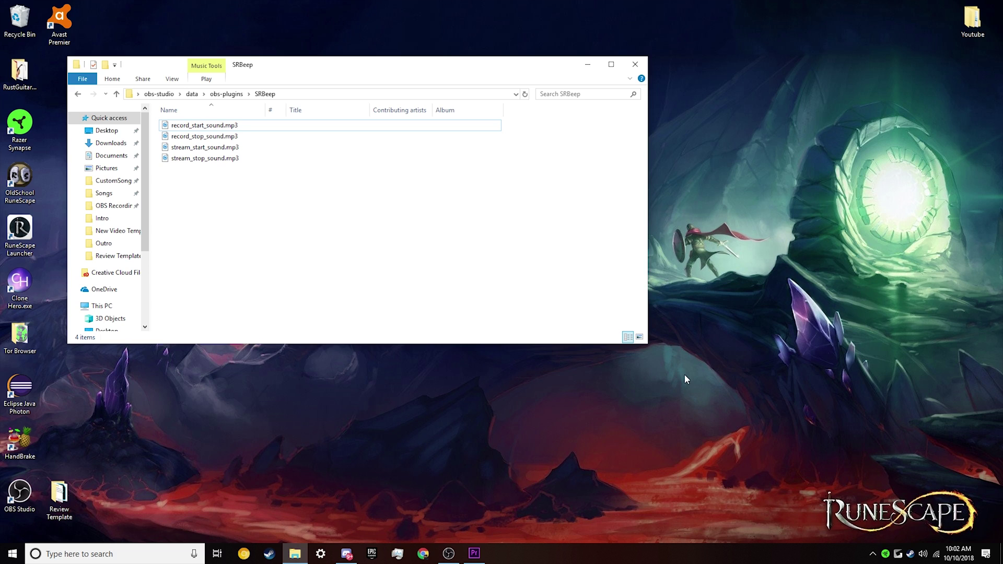
pyautogui.click(192, 128)
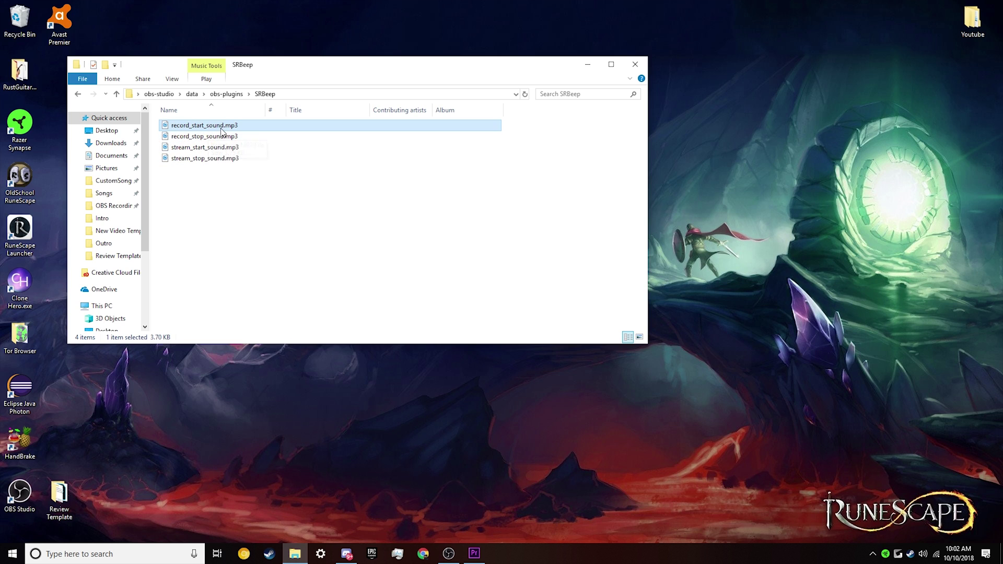
pyautogui.click(215, 220)
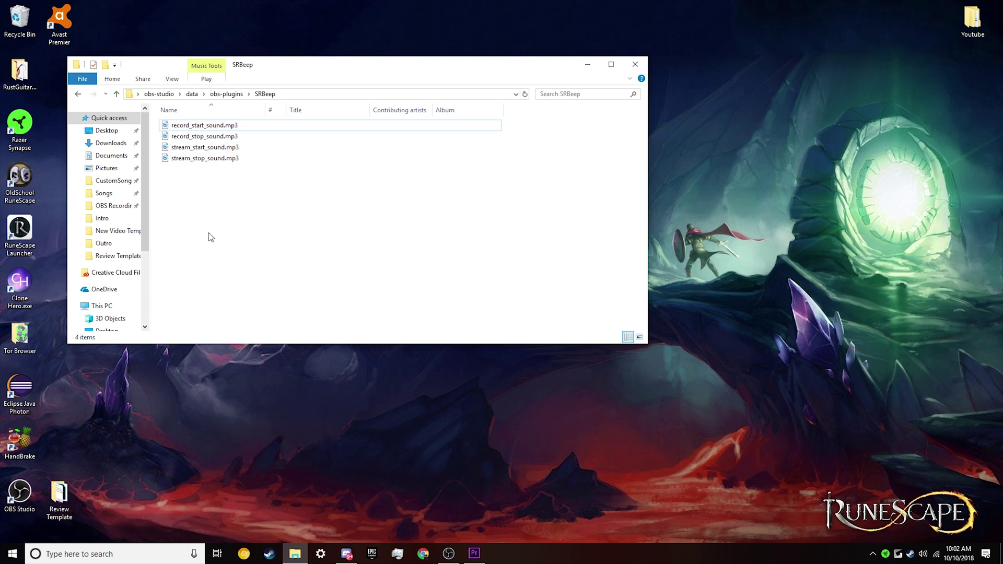
pyautogui.doubleClick(308, 124)
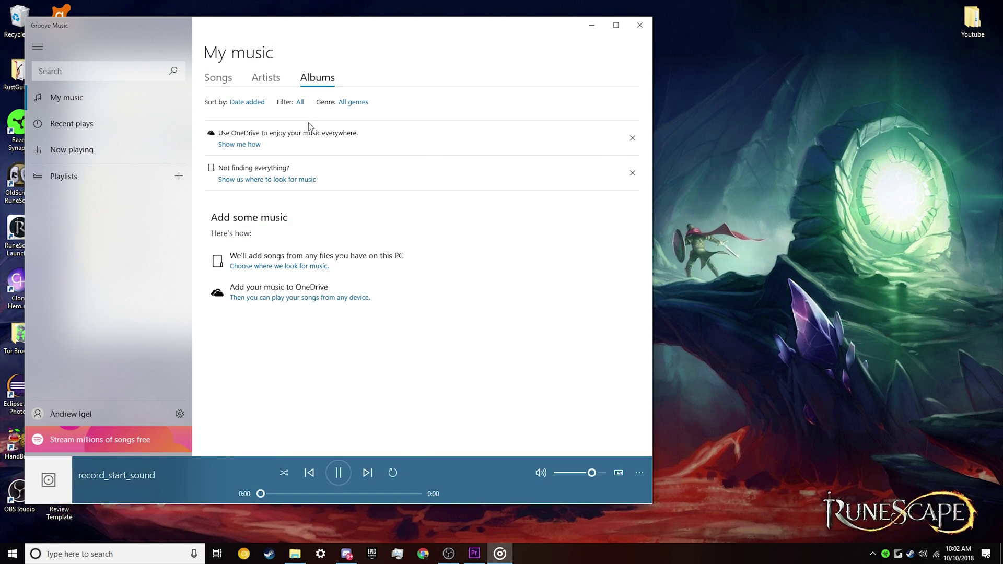
pyautogui.click(641, 26)
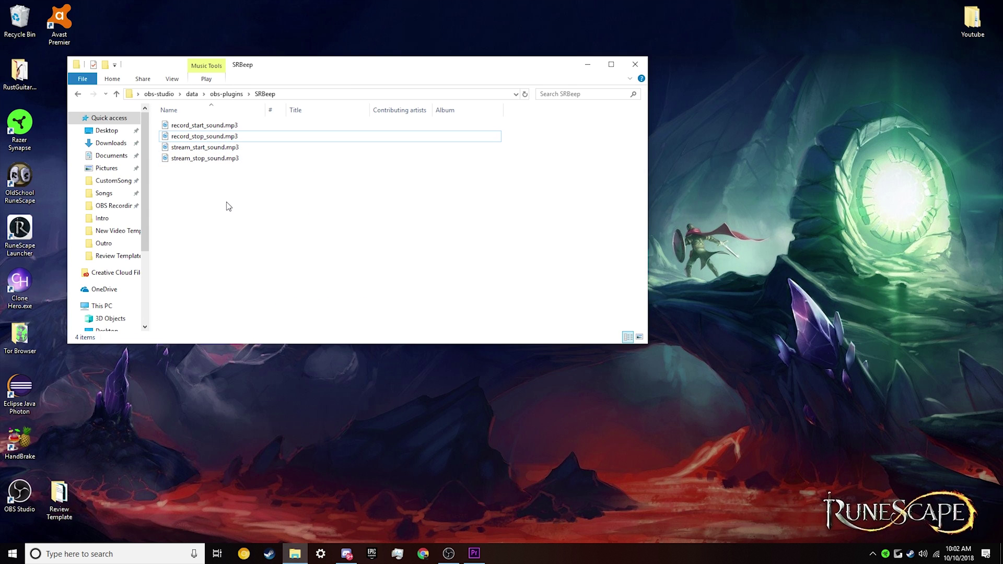
pyautogui.doubleClick(234, 137)
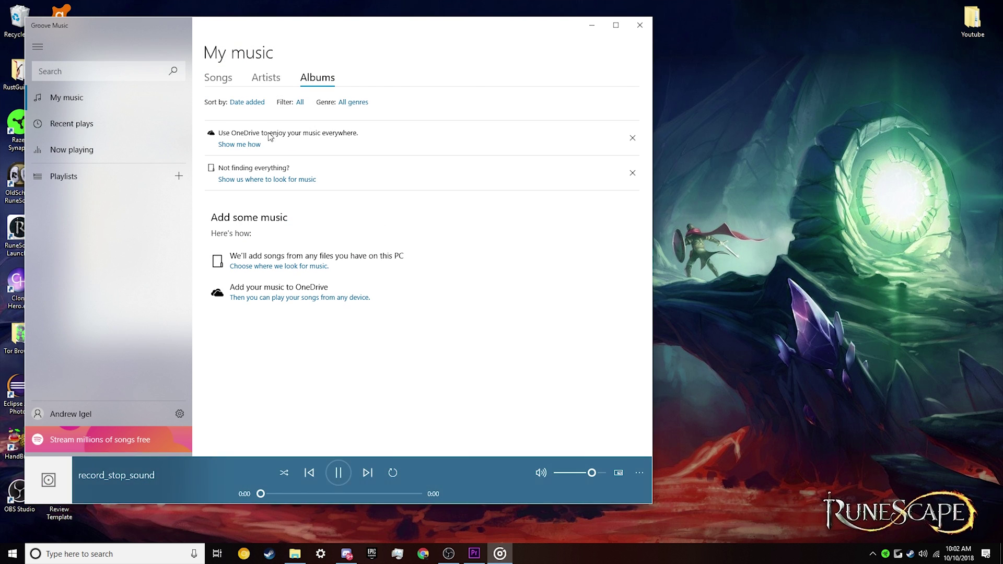
pyautogui.click(639, 25)
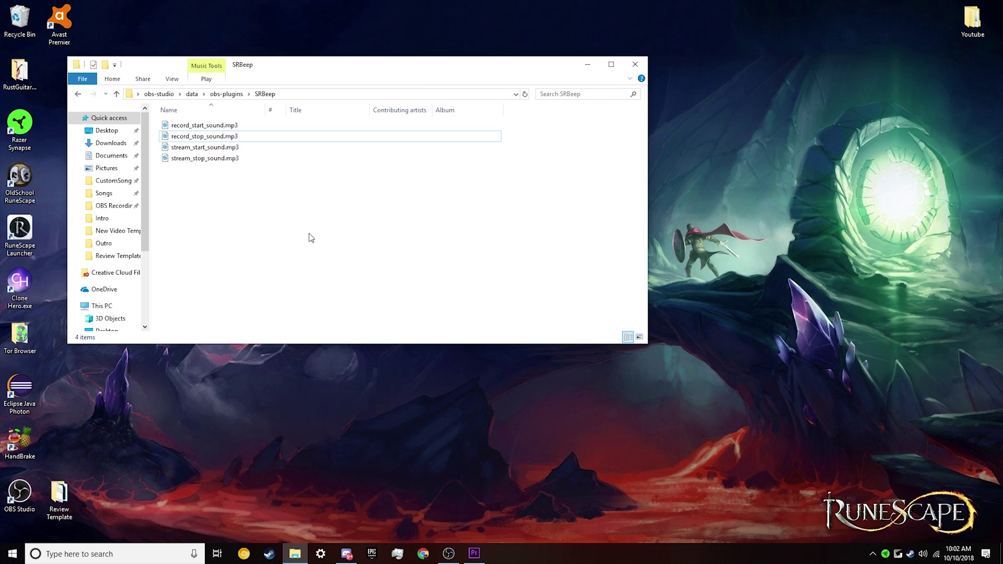
pyautogui.doubleClick(197, 150)
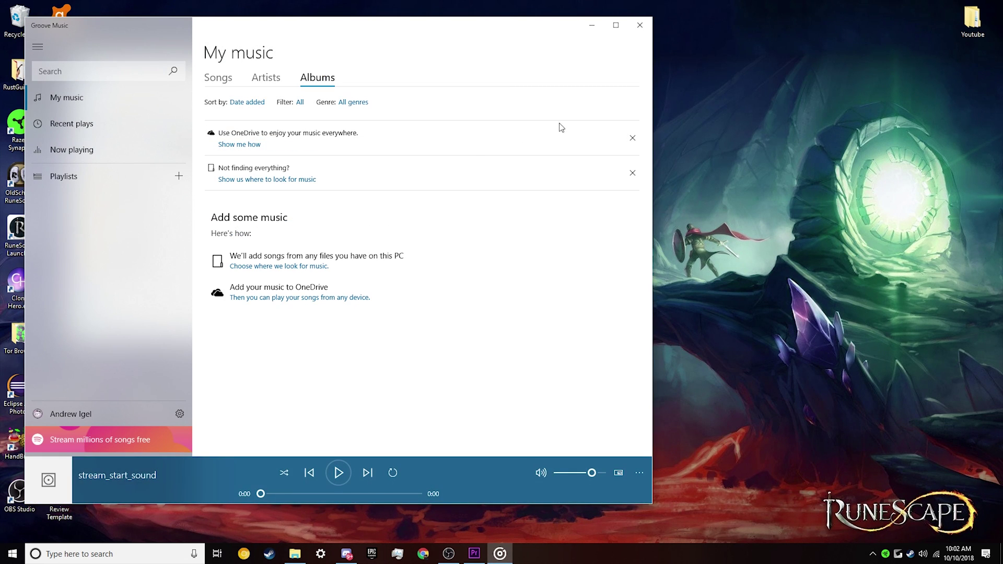
pyautogui.click(639, 25)
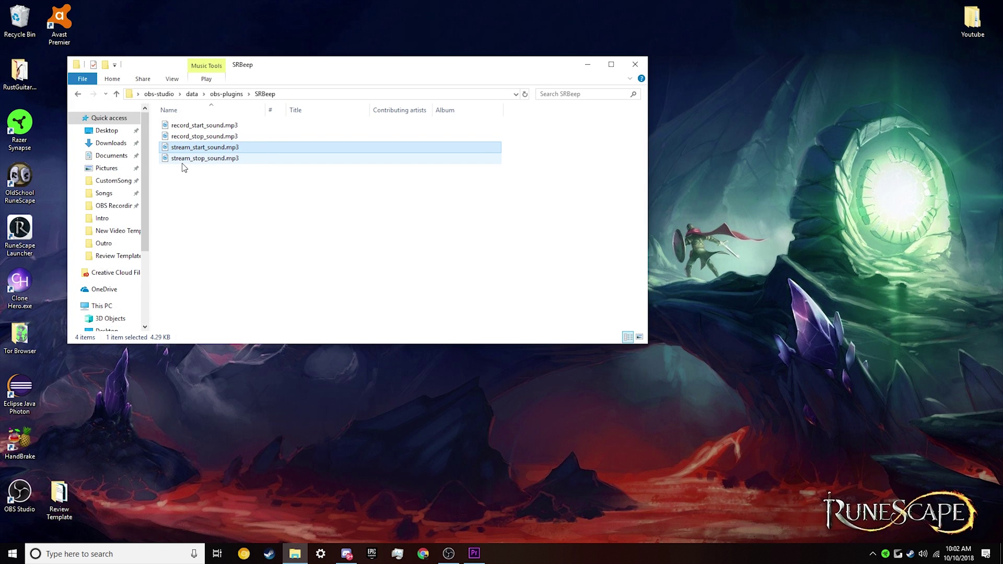
pyautogui.doubleClick(182, 162)
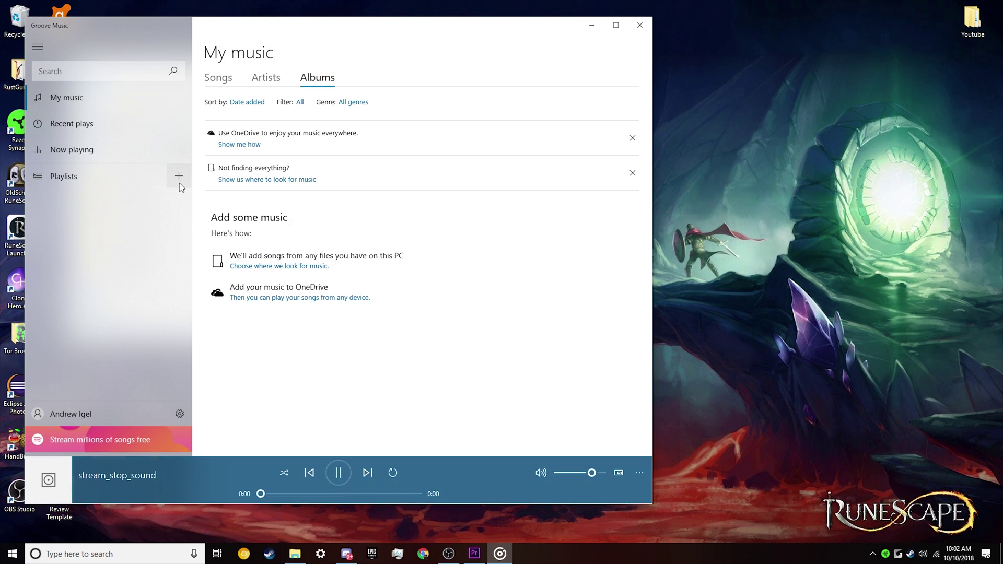
pyautogui.click(639, 25)
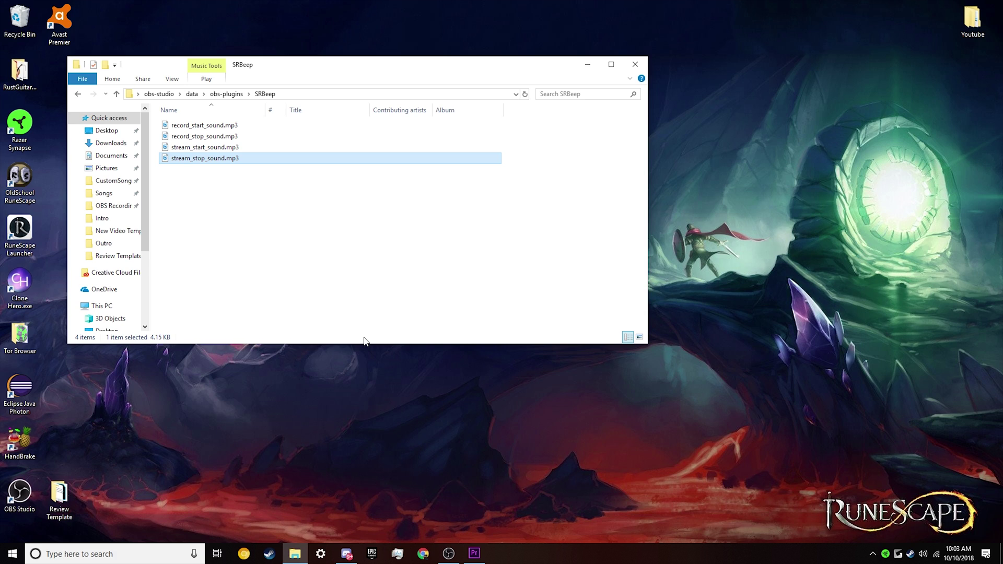
# Step: Open C:\Program Files in a File Explorer window on the right side of the screen
pyautogui.click(587, 65)
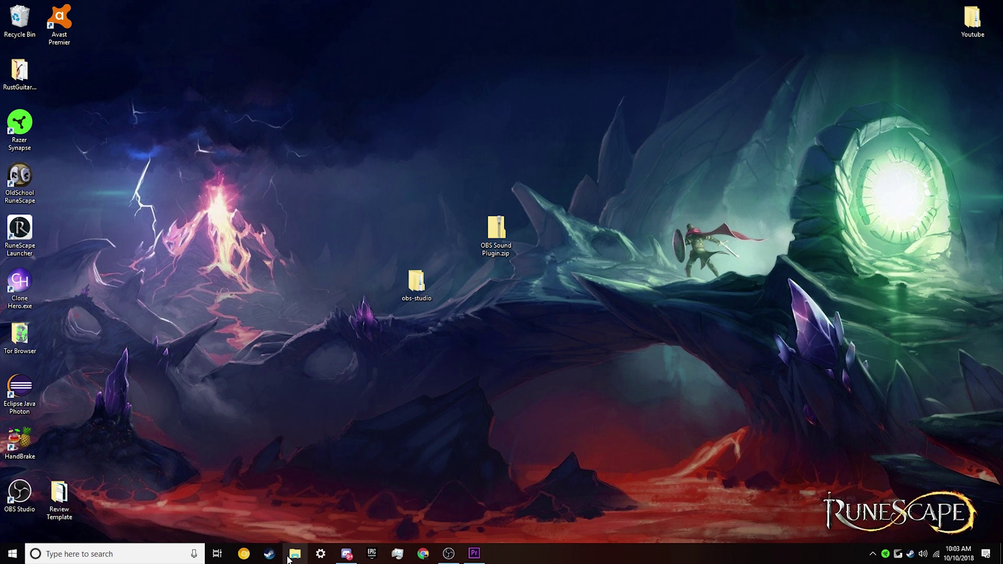
pyautogui.click(288, 557)
pyautogui.moveTo(211, 68); pyautogui.dragTo(649, 58)
pyautogui.scroll(-1, 551, 311)
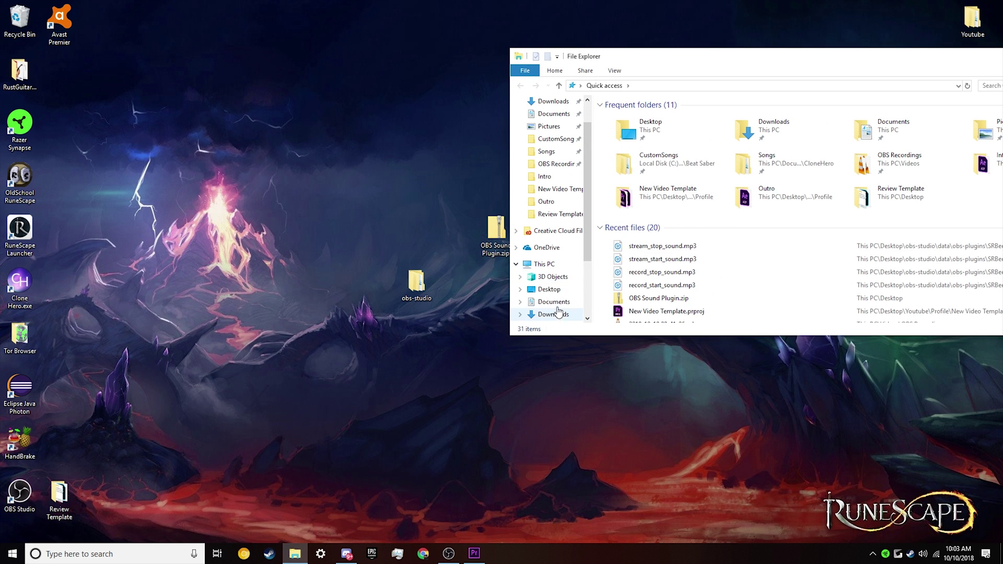
pyautogui.click(545, 264)
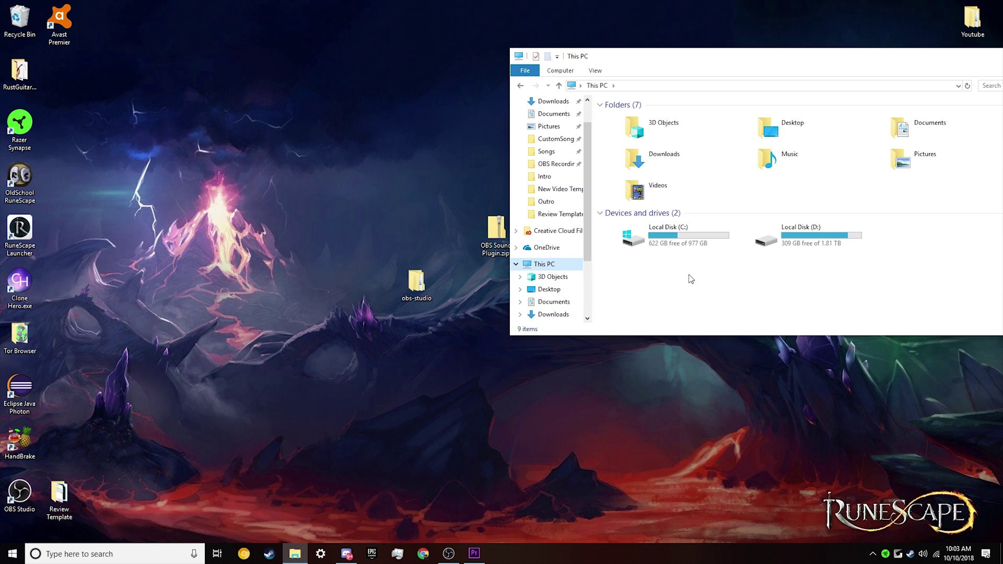
pyautogui.doubleClick(664, 246)
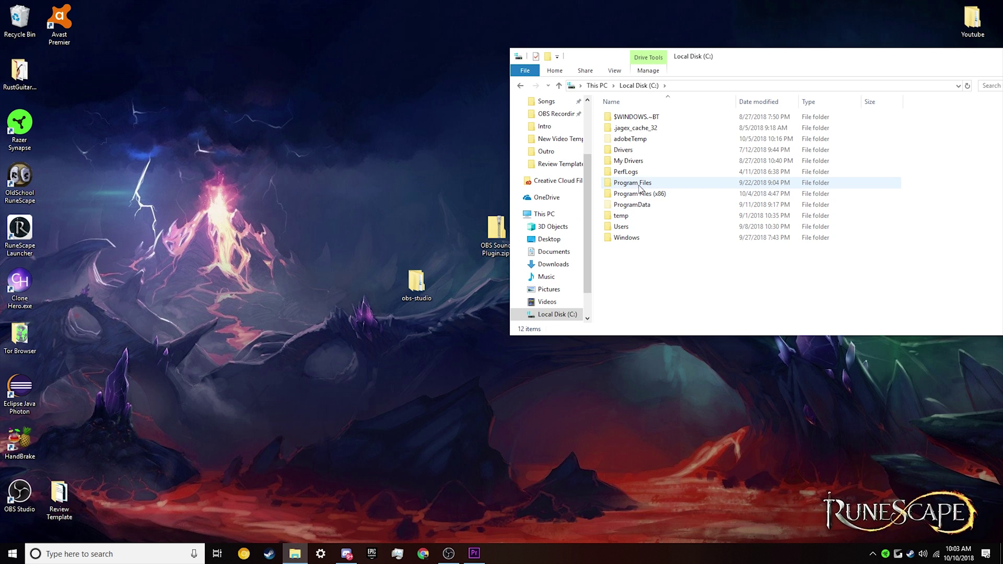
pyautogui.doubleClick(634, 183)
# Step: Move the desktop obs-studio folder into Program Files, replacing the existing files
pyautogui.scroll(-2, 654, 281)
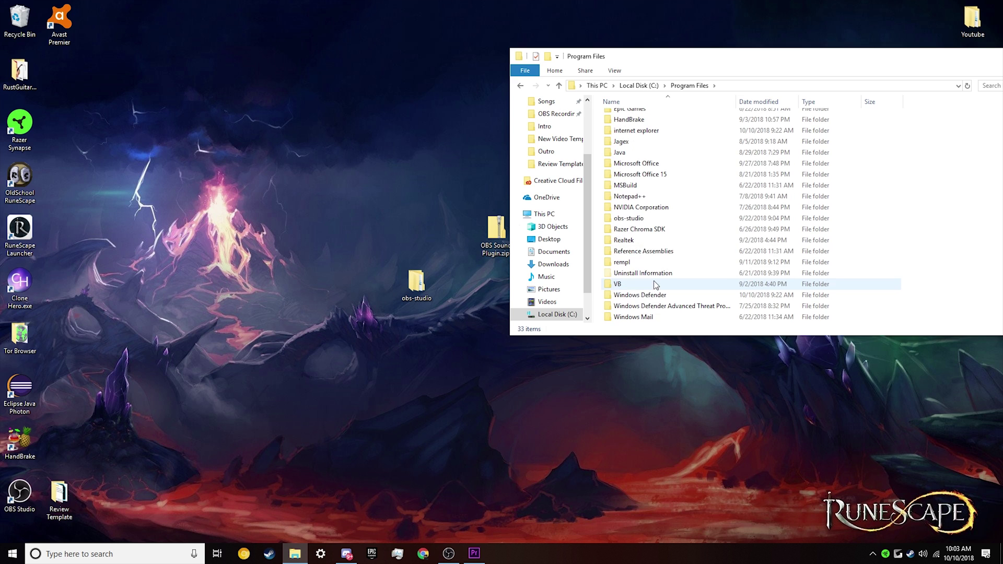
pyautogui.click(636, 217)
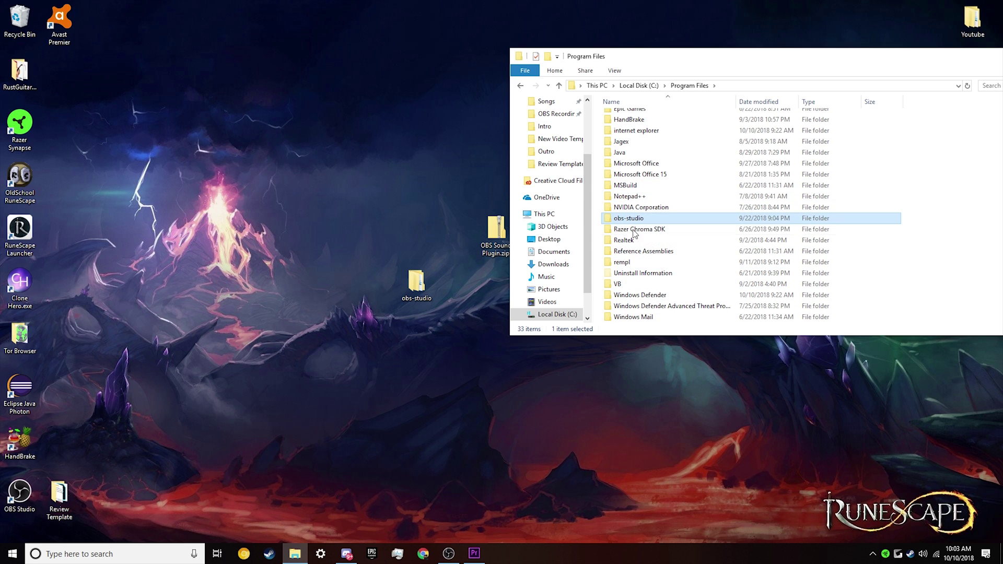
pyautogui.moveTo(421, 342); pyautogui.dragTo(888, 254)
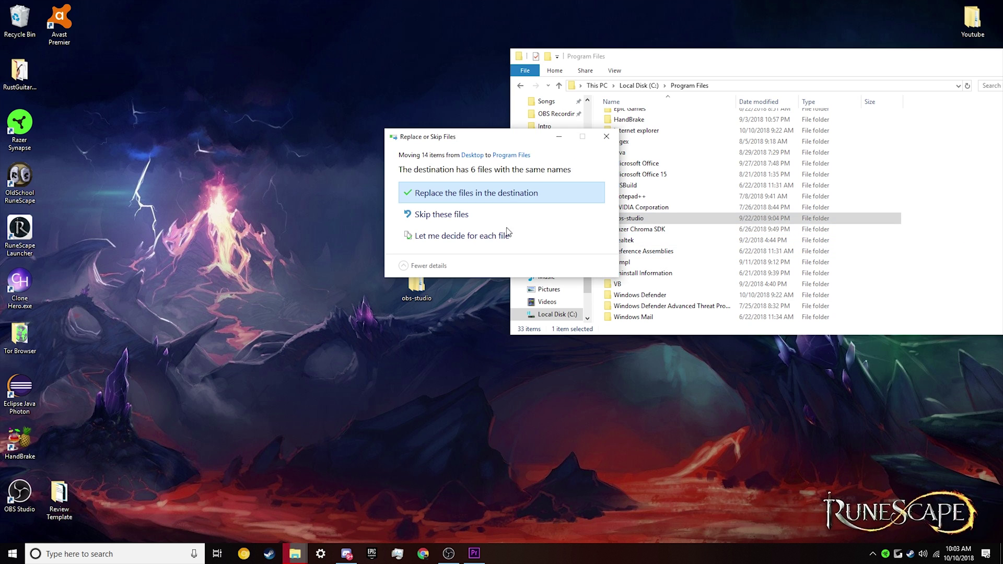
pyautogui.click(515, 193)
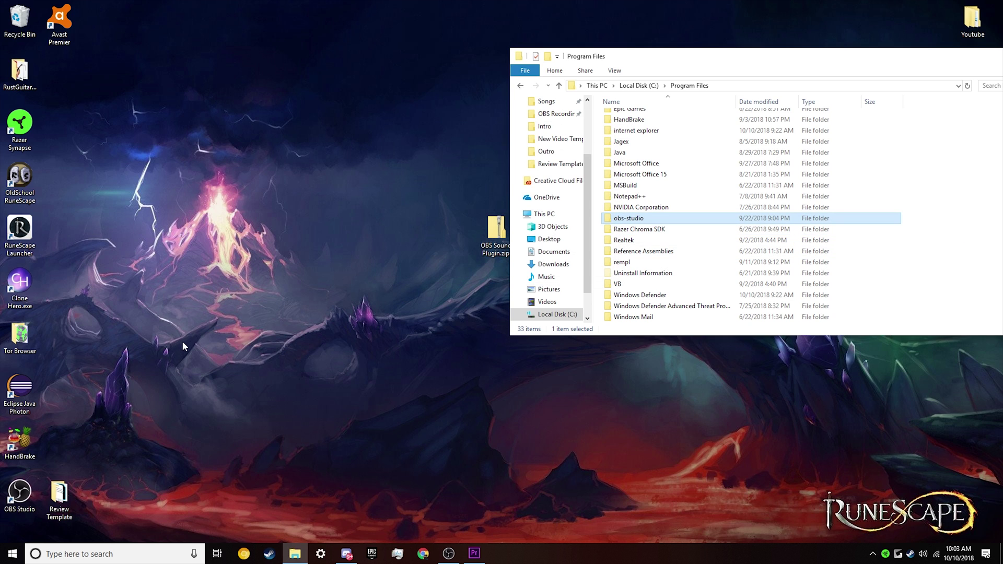